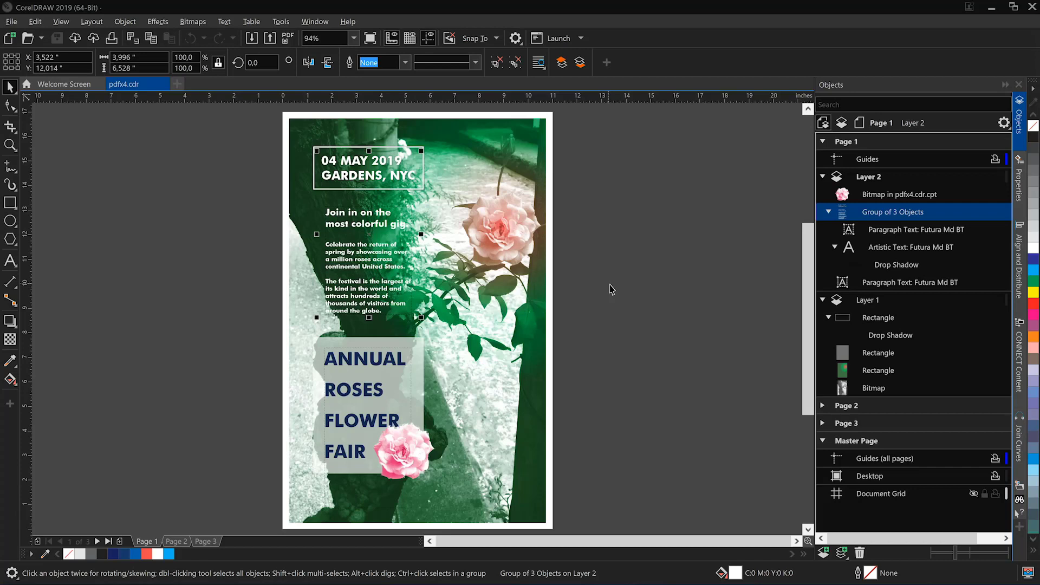
Inspect the title box, rose picture and drop shadows on the date headline and frame.
click(421, 355)
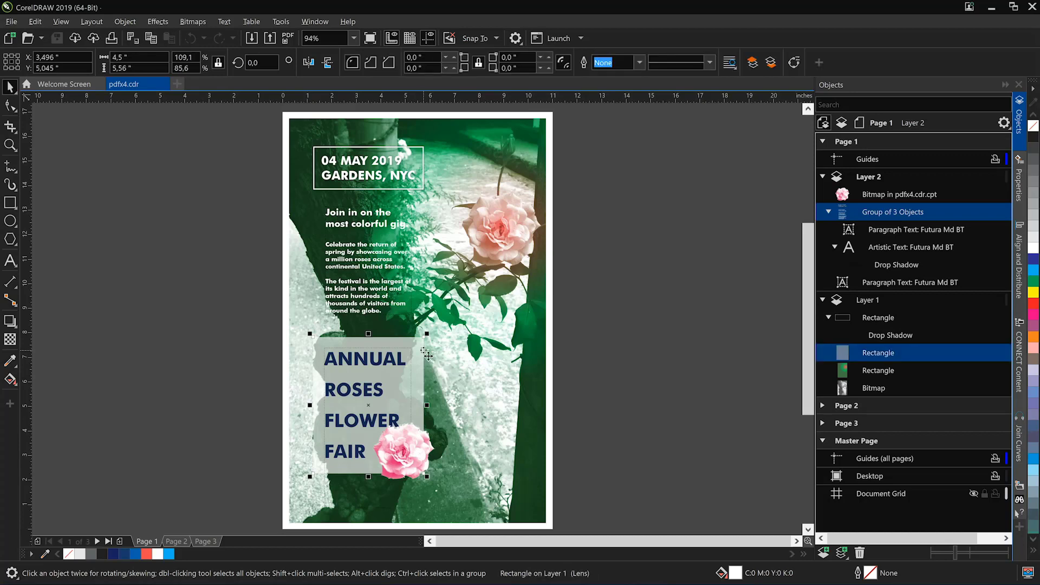
click(416, 444)
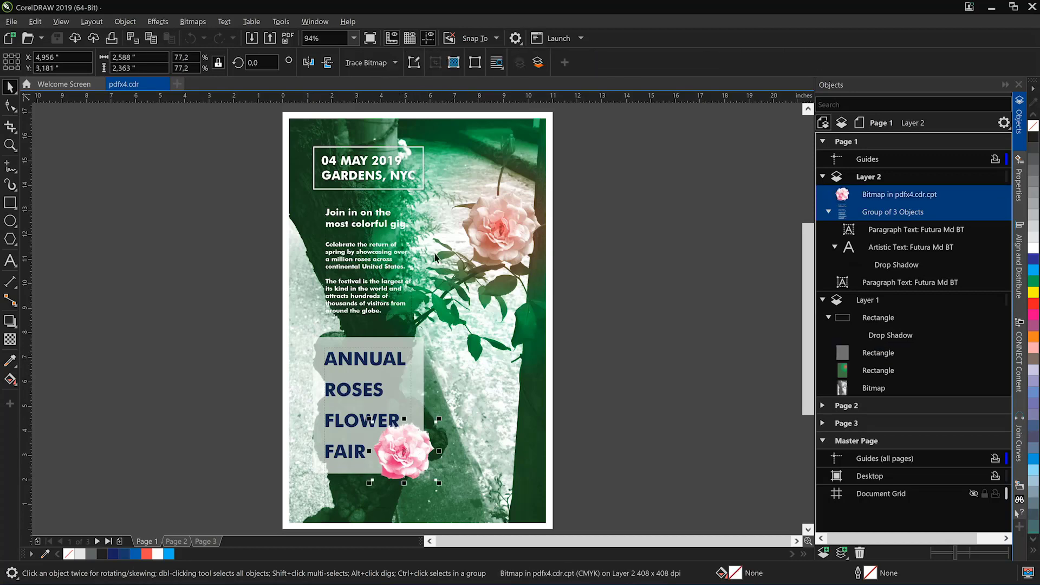
click(878, 265)
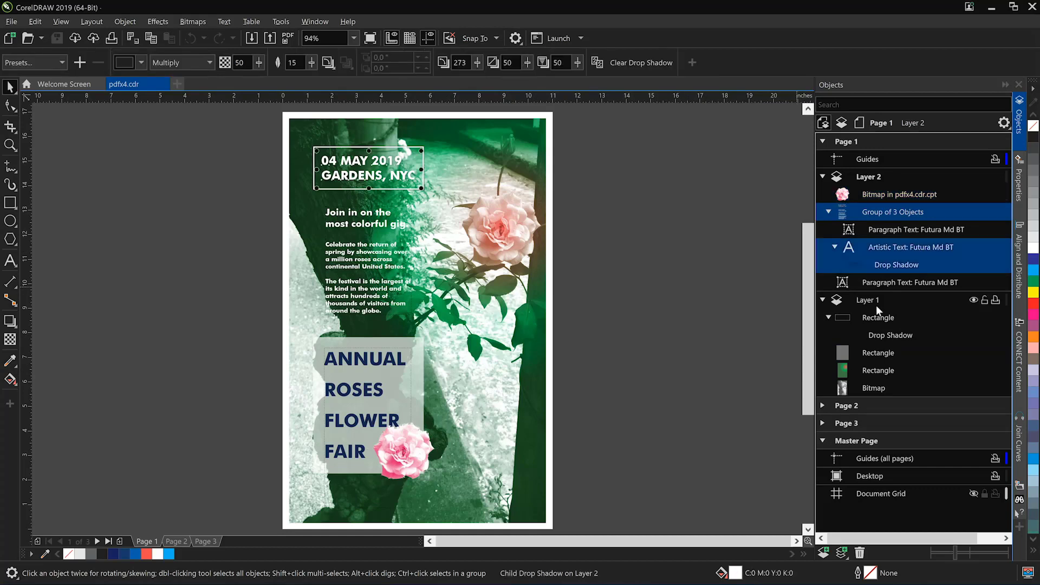
click(891, 335)
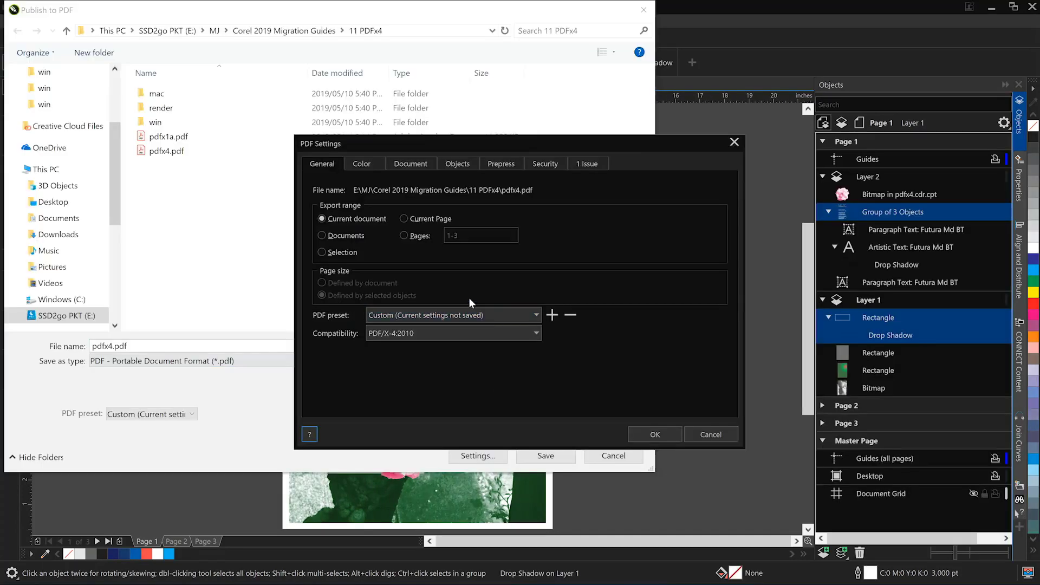
Set the PDF compatibility to PDF/X-4:2010 and confirm the settings.
click(443, 334)
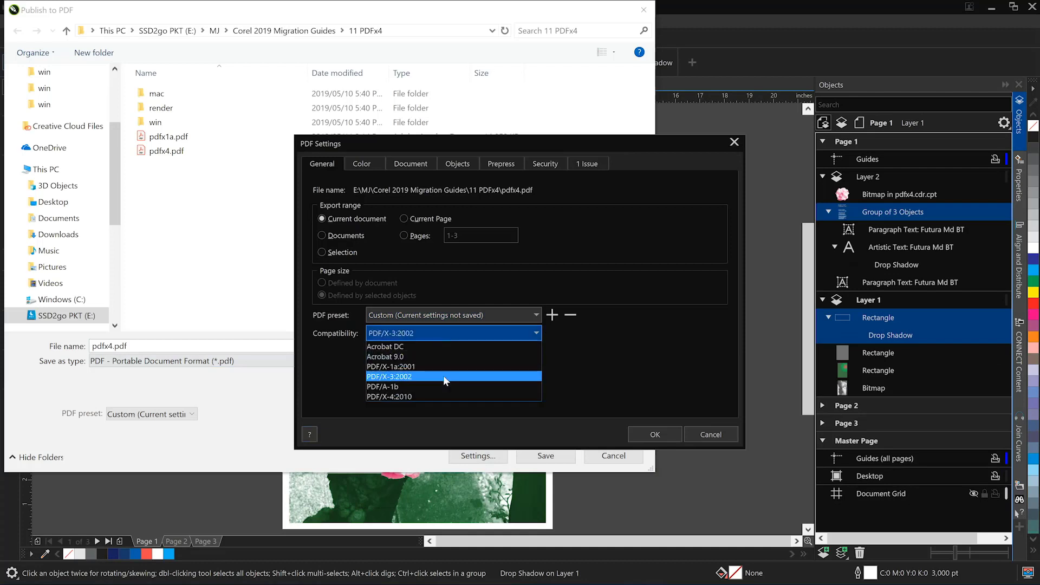
click(448, 395)
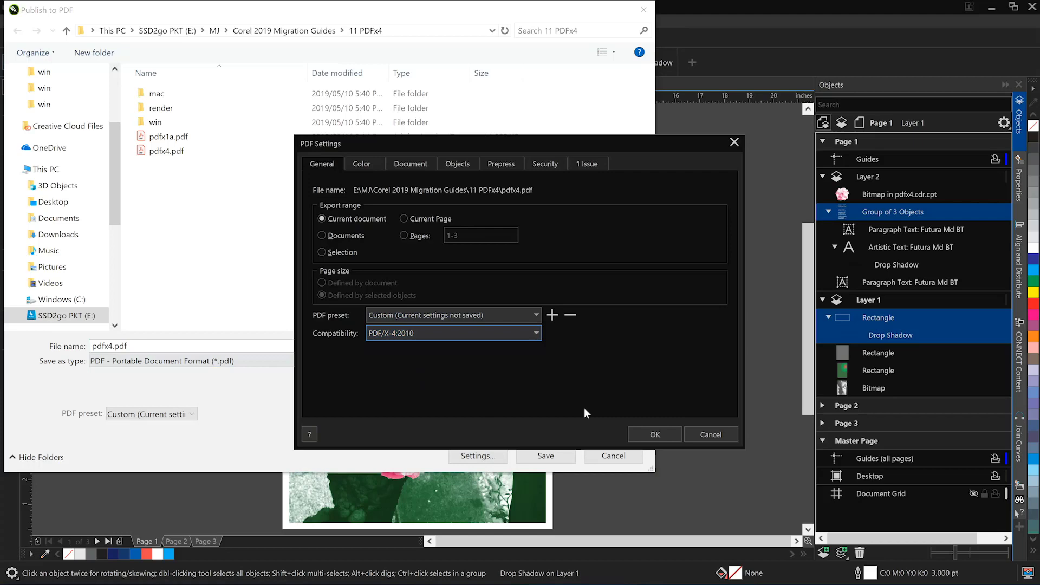
click(702, 433)
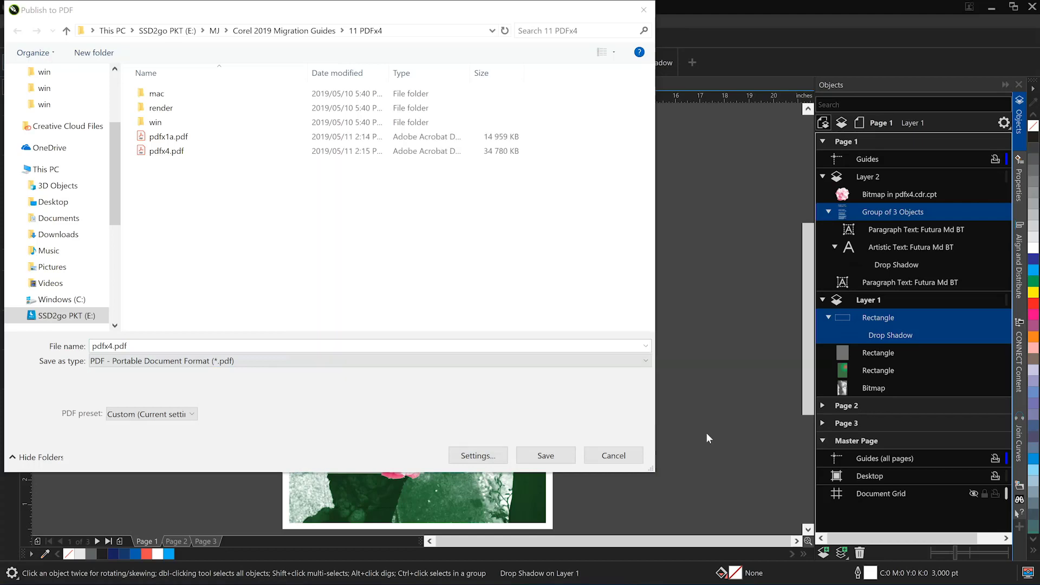
Publish the poster as pdfx4.pdf, then show Page 2's object list in the Objects docker.
click(619, 456)
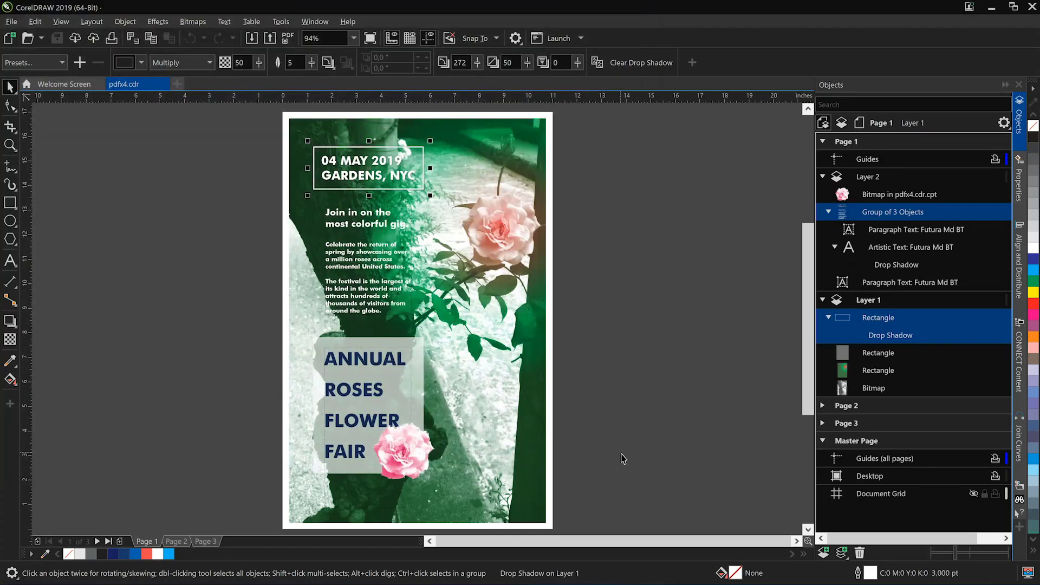
click(178, 542)
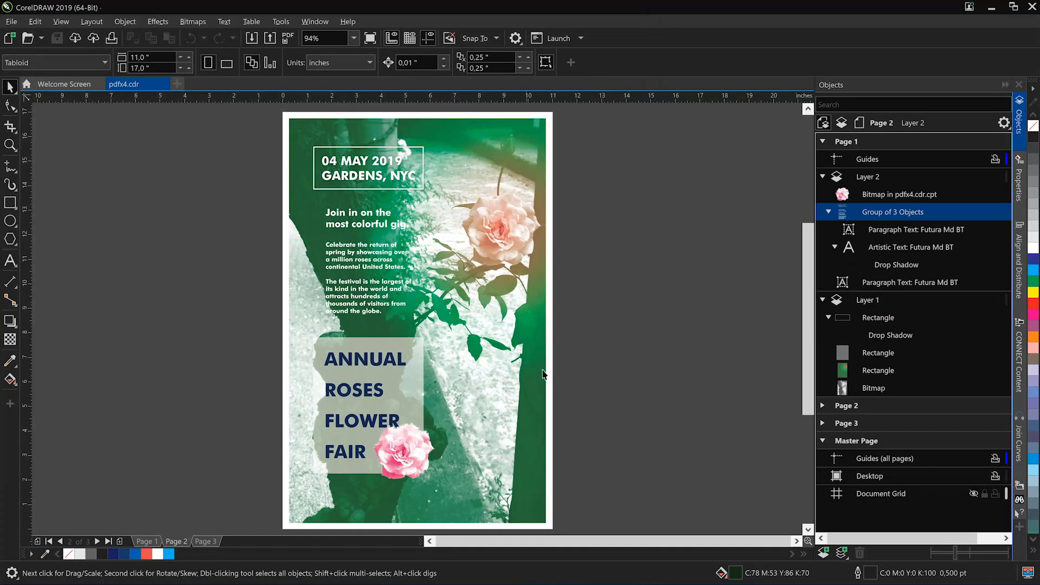
mouse_move(867, 177)
click(823, 178)
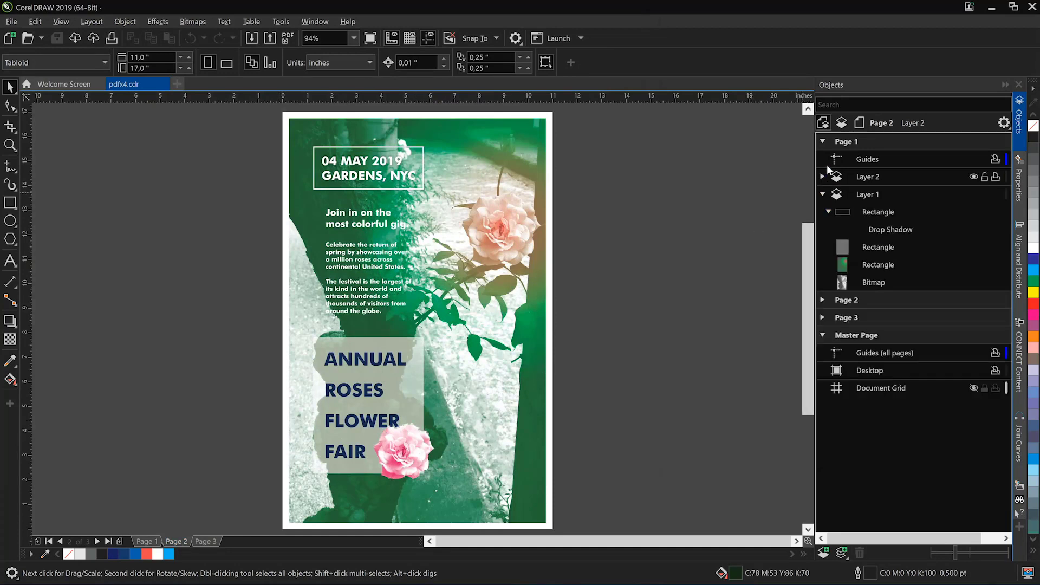
click(824, 141)
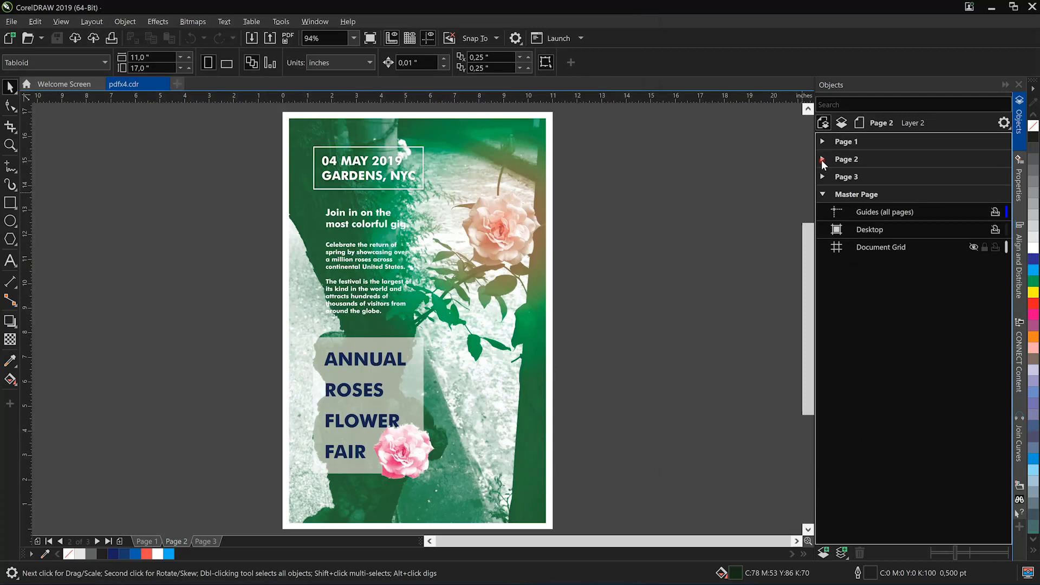
click(822, 160)
Drag the rose picture, grey headline backdrop and green date patch apart on Page 2.
click(875, 141)
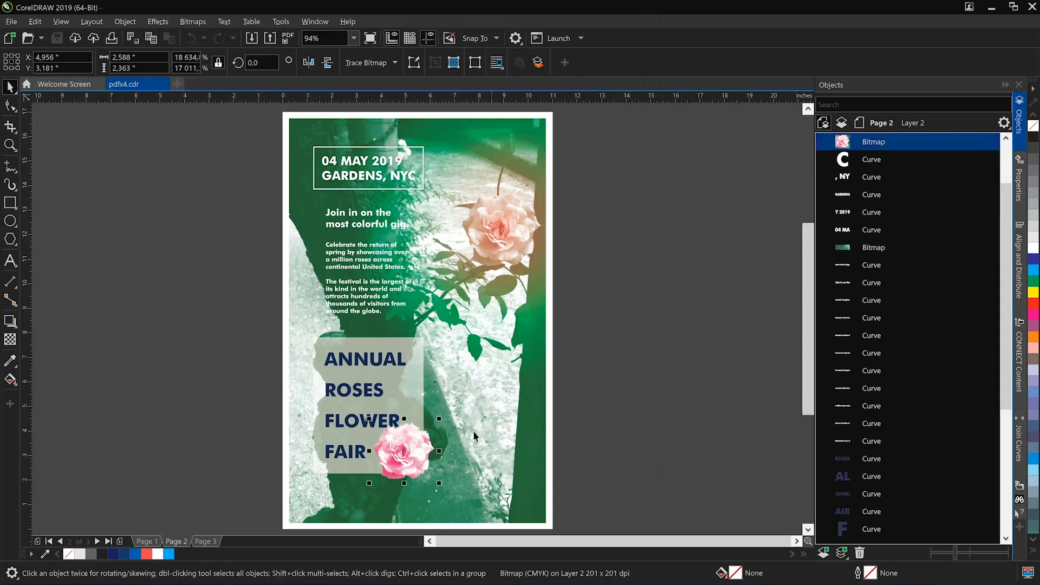
drag(426, 448, 621, 432)
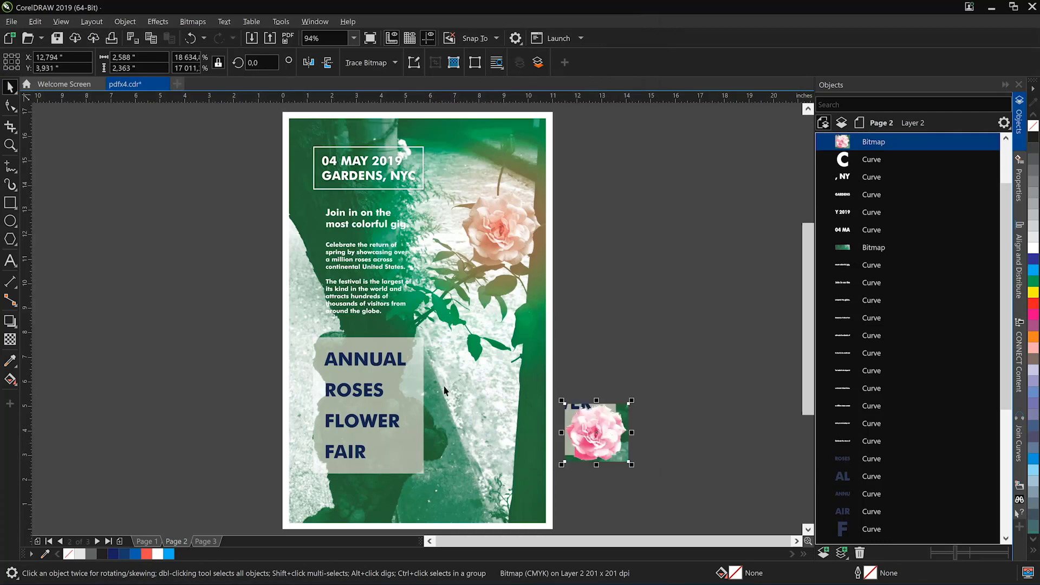
click(424, 347)
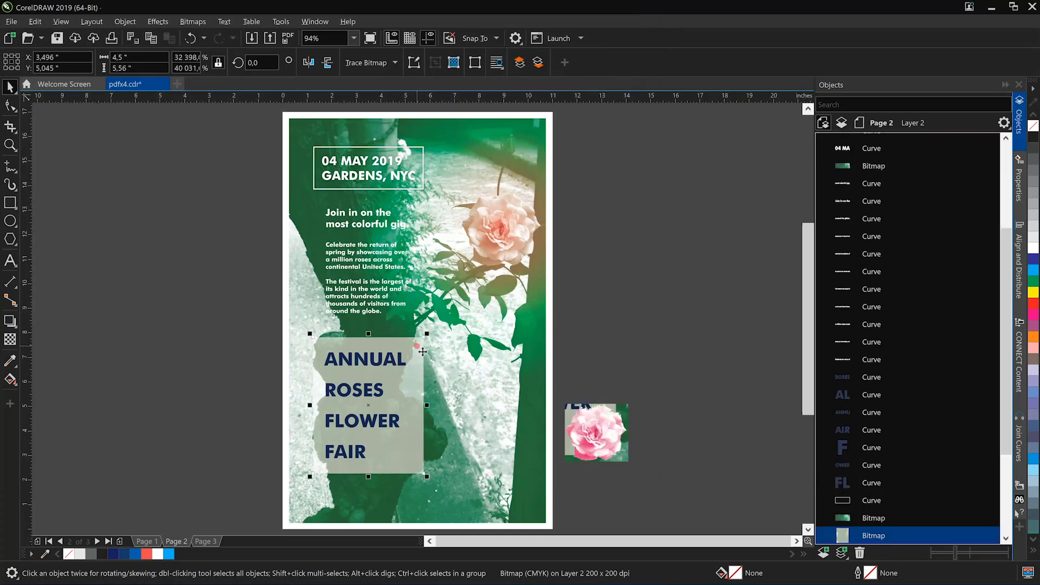
drag(422, 351, 564, 284)
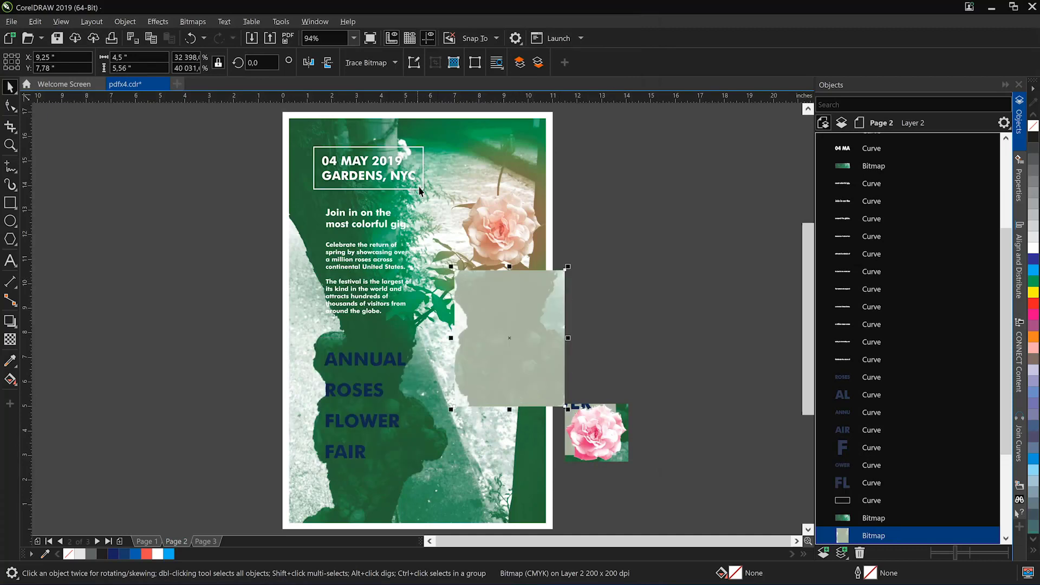
drag(422, 158, 570, 155)
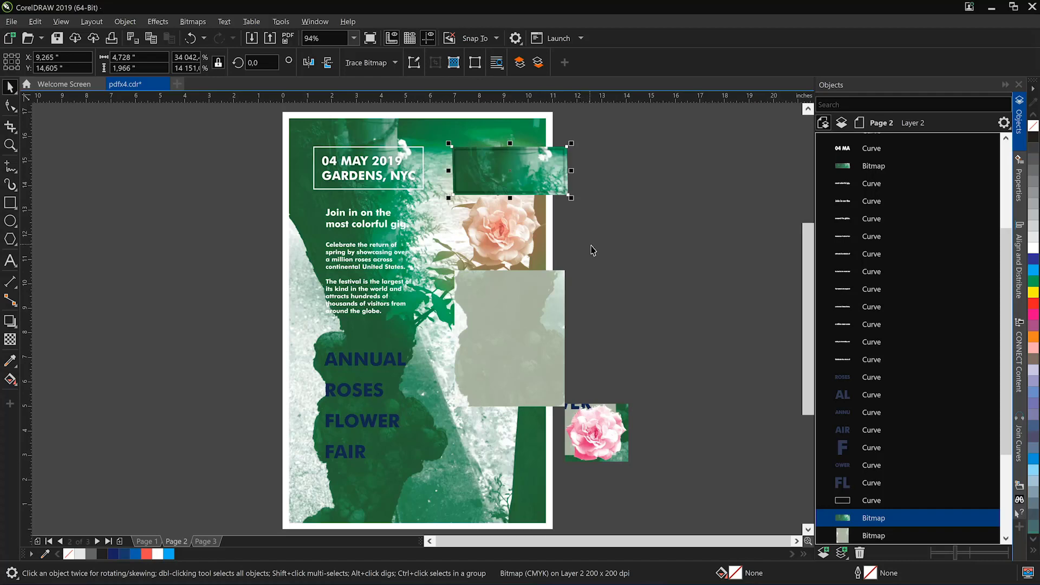
Go to Page 3 and expand its objects, selecting the rose picture.
click(206, 541)
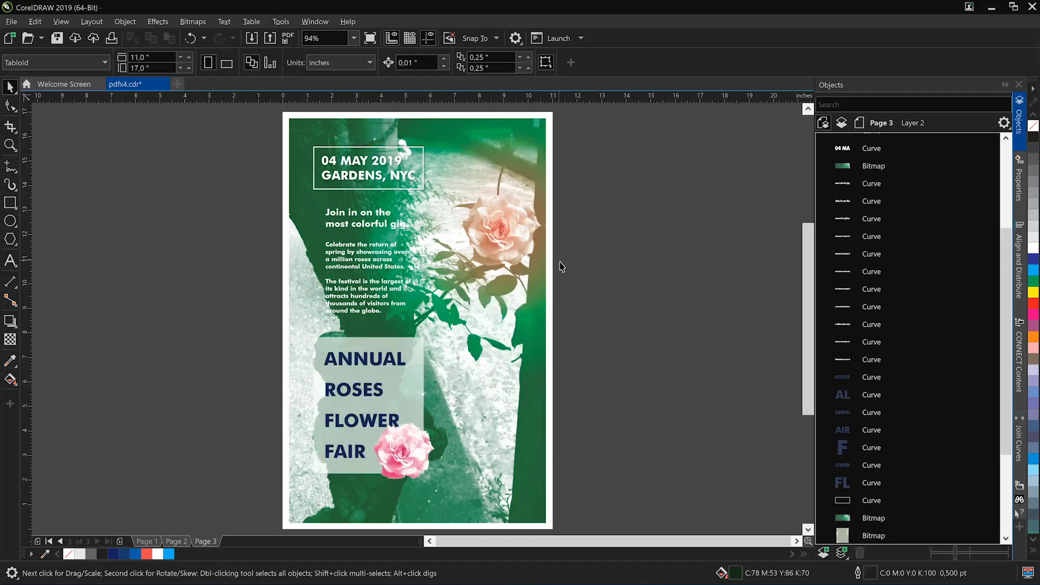
scroll(861, 244, up, 10)
click(823, 177)
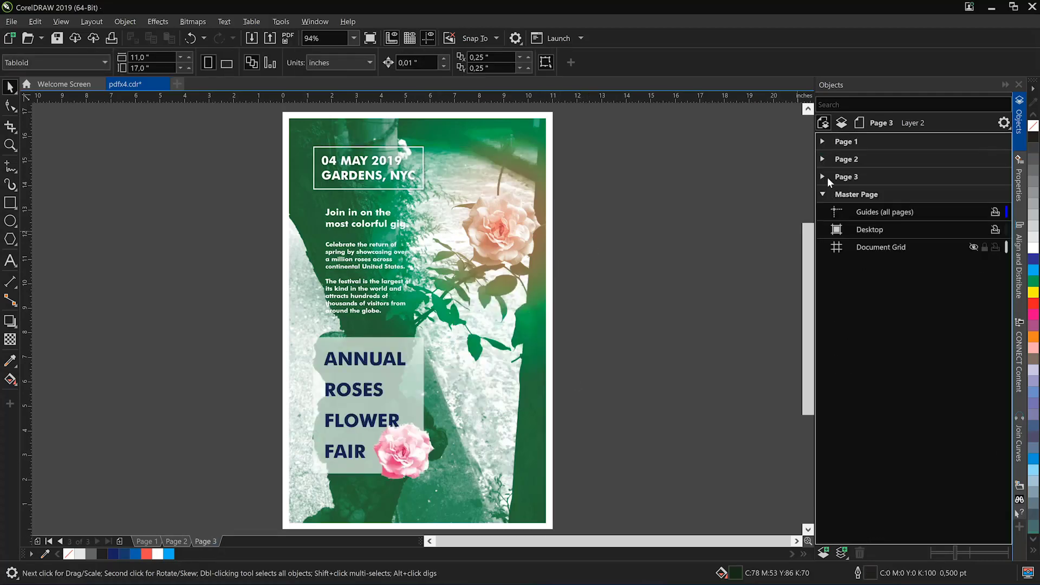
click(887, 283)
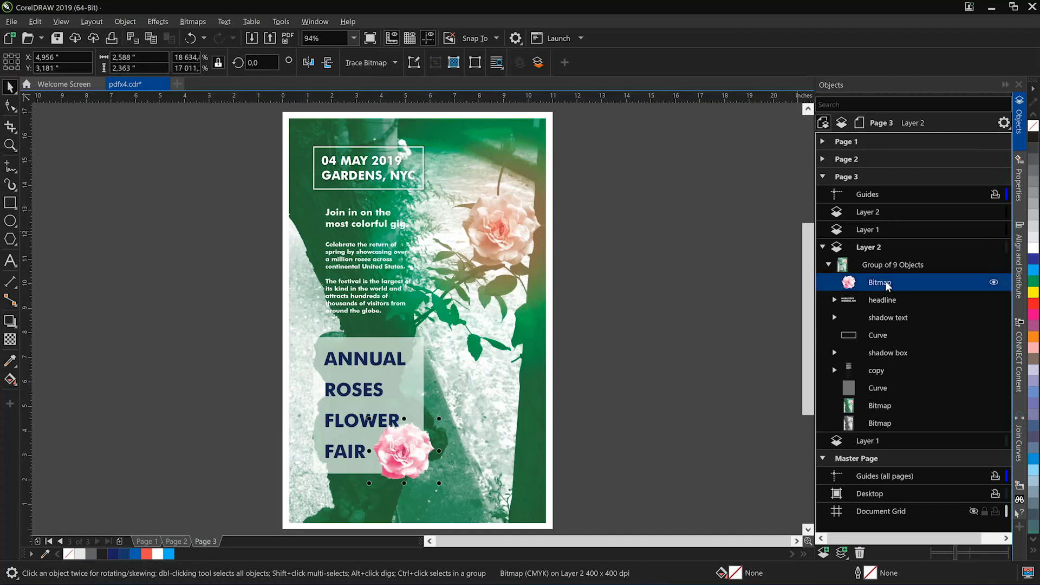
Test-move the lens box behind the headline, then undo to restore it.
click(885, 390)
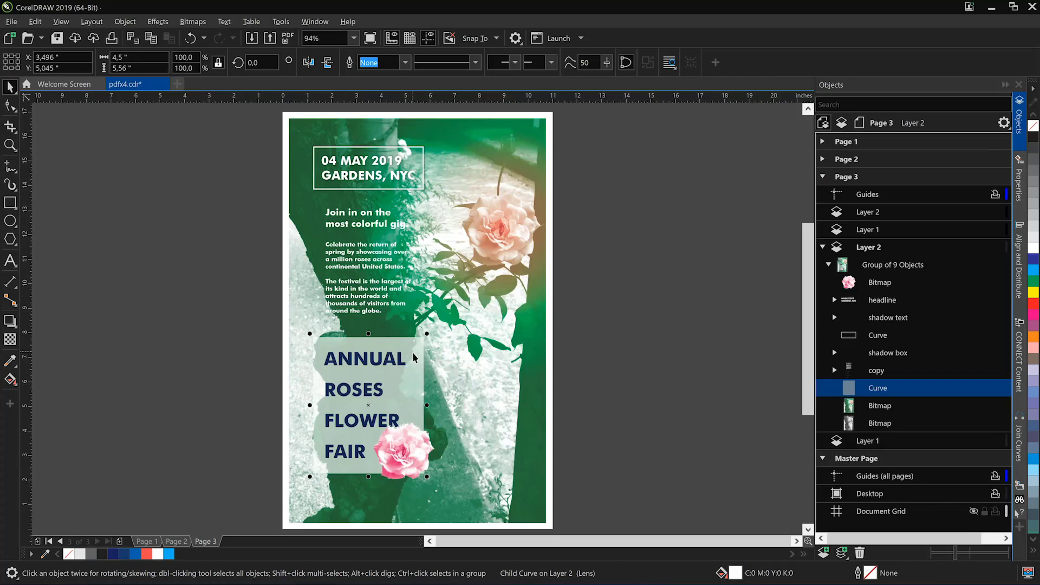
drag(402, 347, 509, 310)
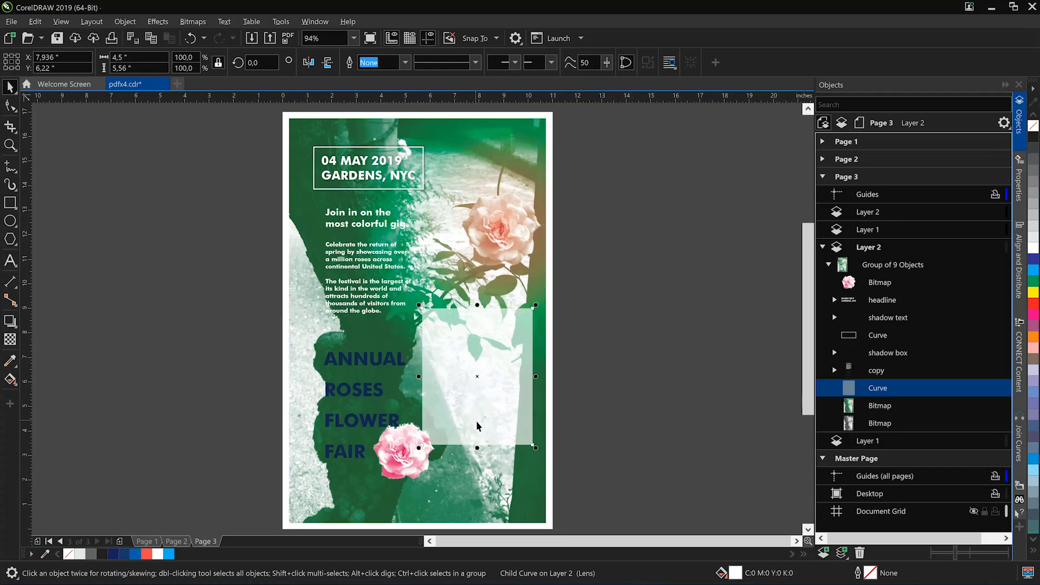
key(ctrl+z)
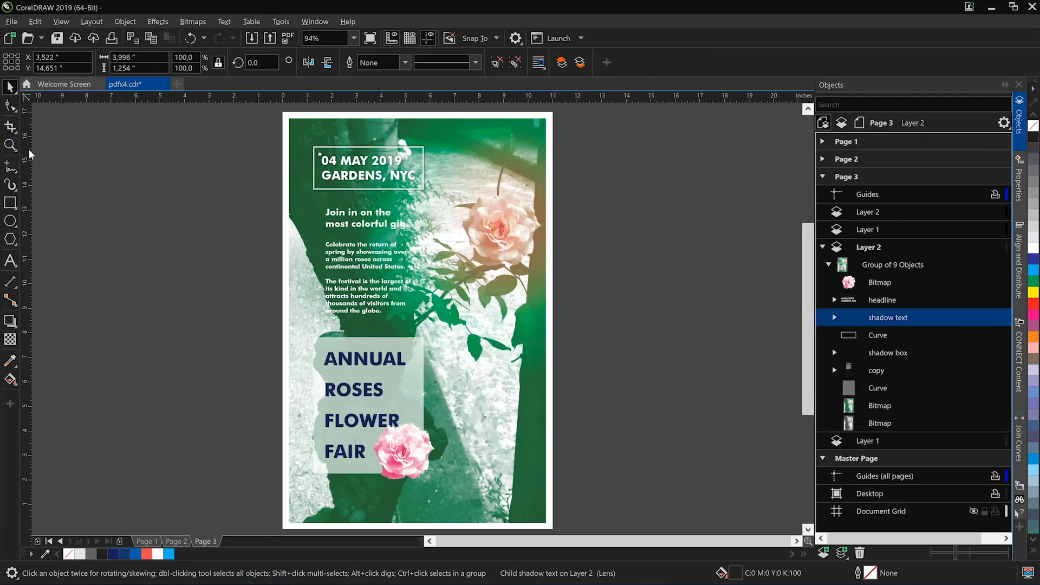
click(11, 145)
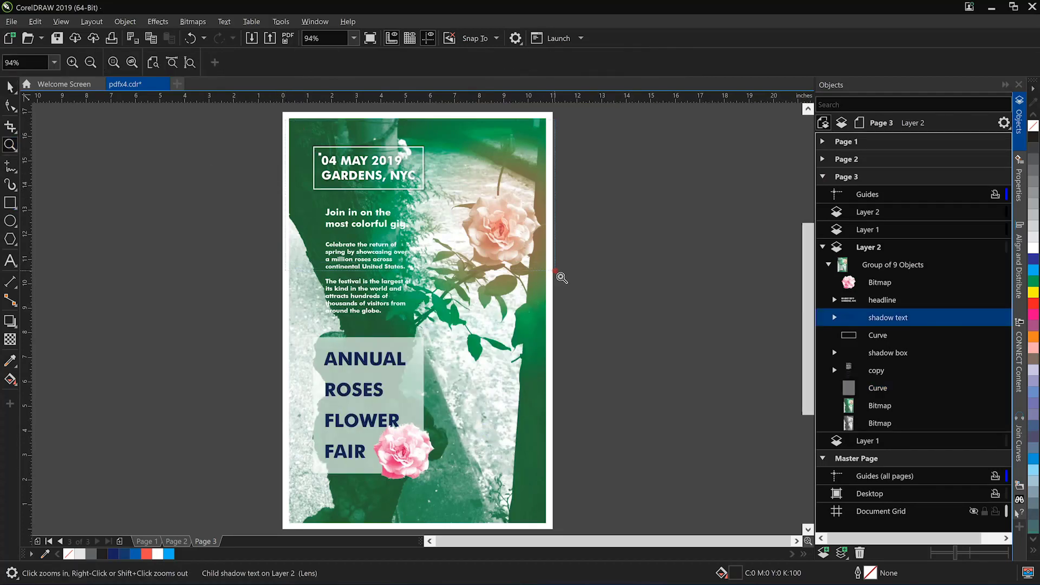
click(560, 277)
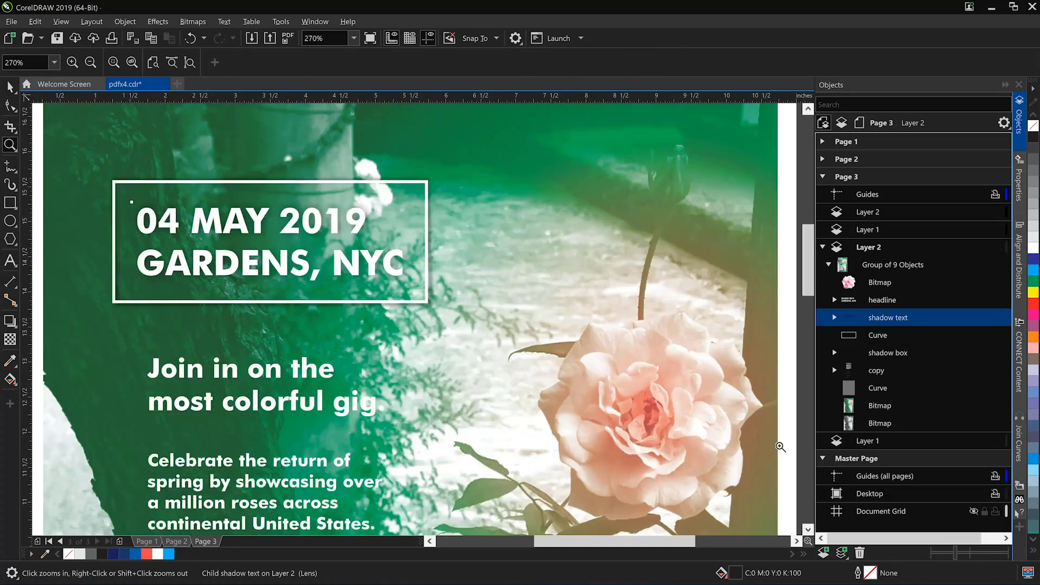
click(855, 332)
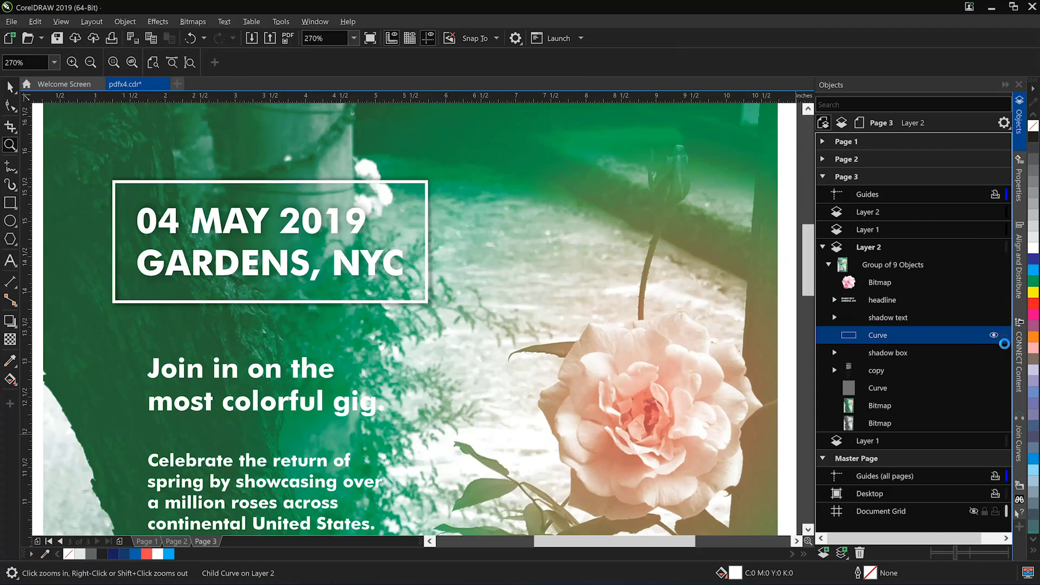
click(994, 335)
click(994, 334)
click(11, 87)
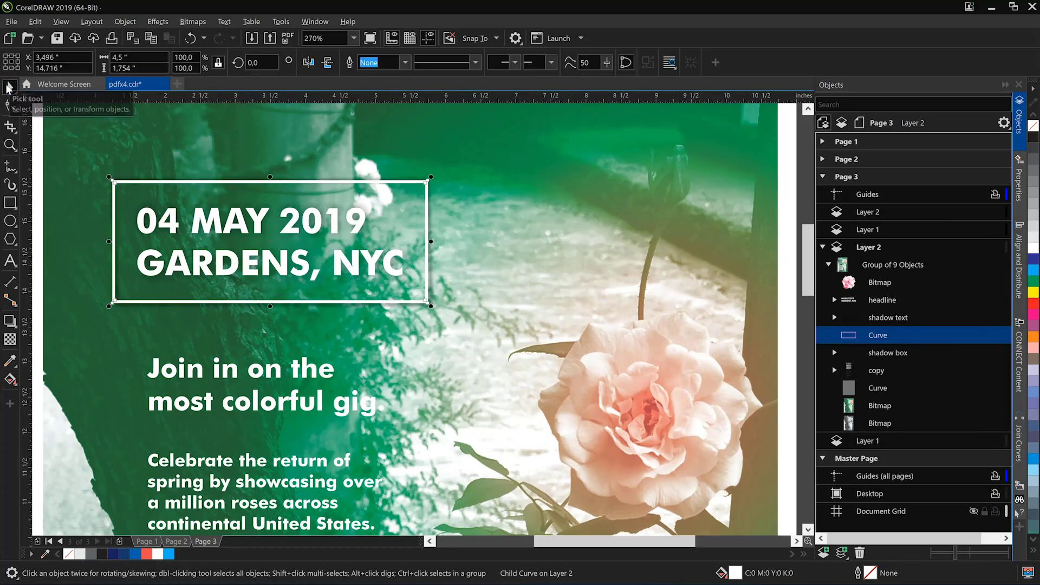